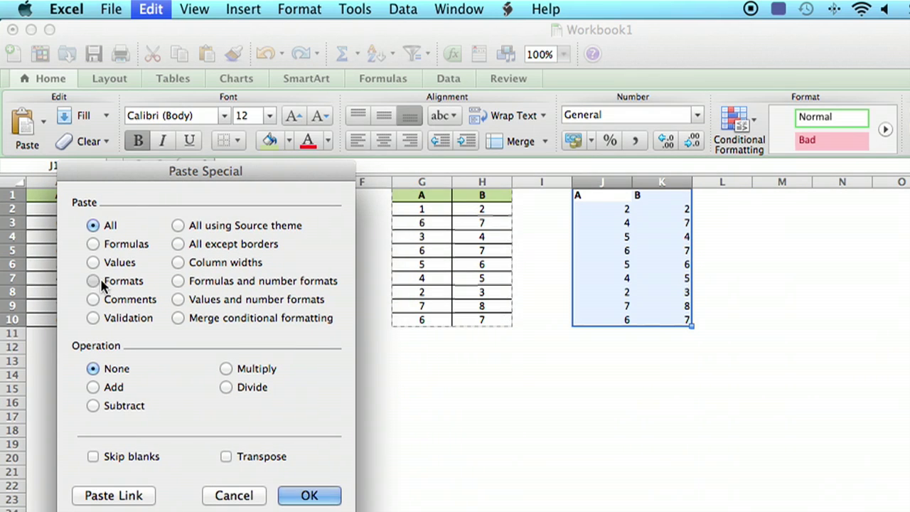
Confirm the Paste Special Formats option to finish the formats-only copy.
left_click(306, 495)
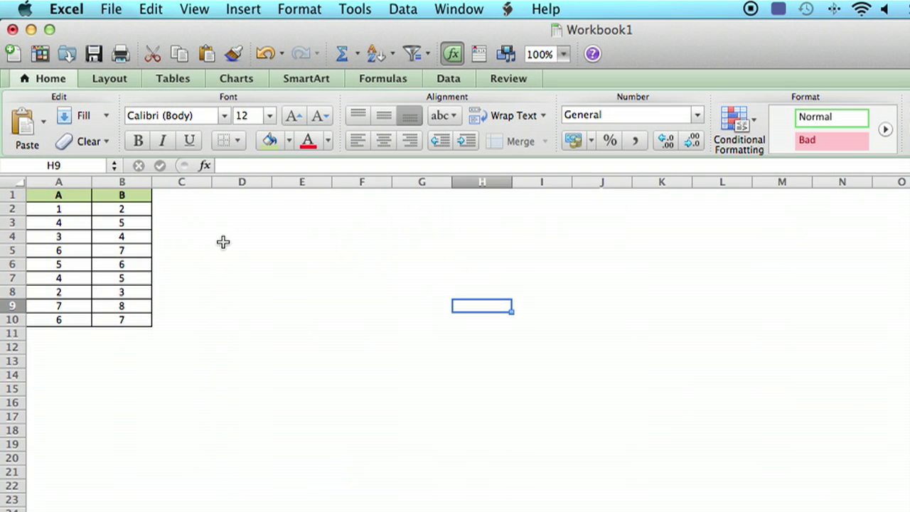
Inspect the header and value cells and B3's formula =A3+1.
left_click(59, 199)
left_click(121, 198)
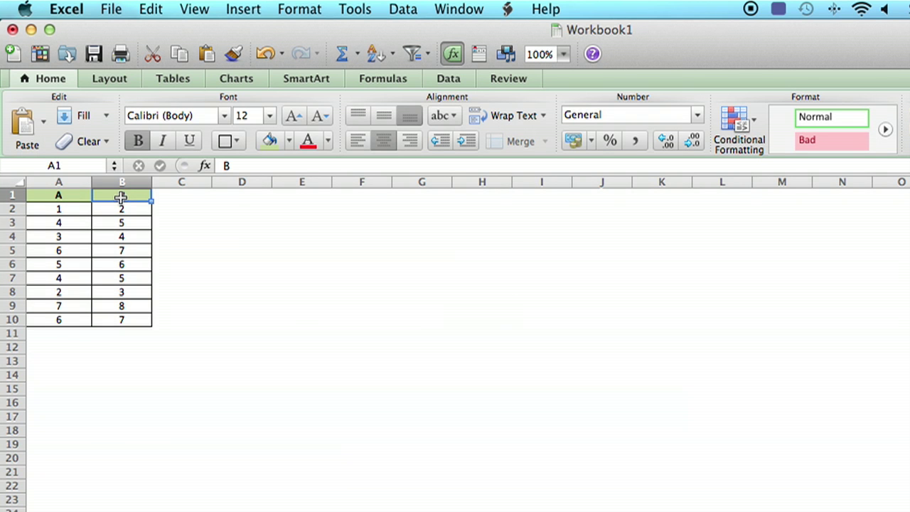
left_click(66, 208)
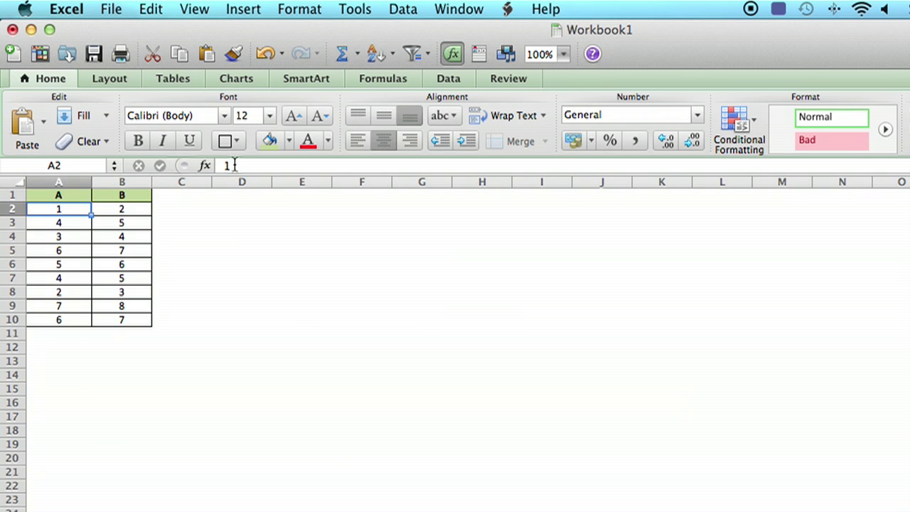
left_click(56, 242)
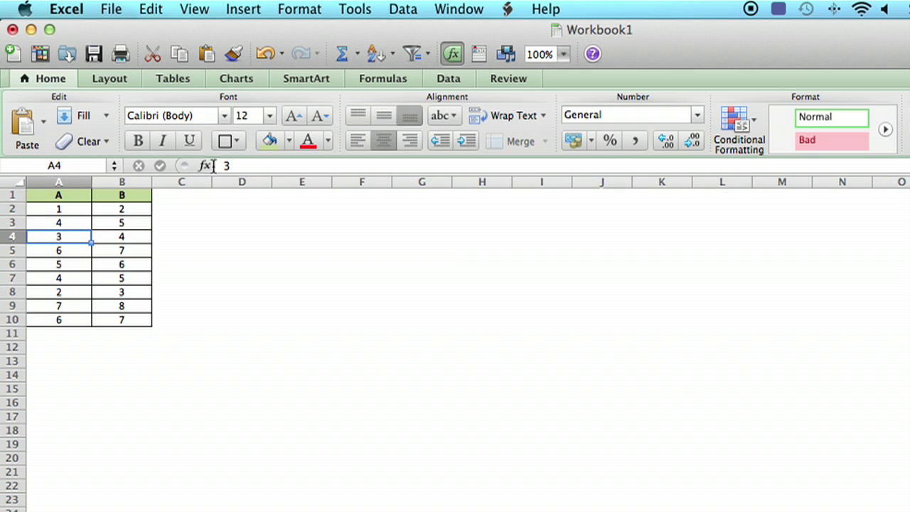
left_click(67, 197)
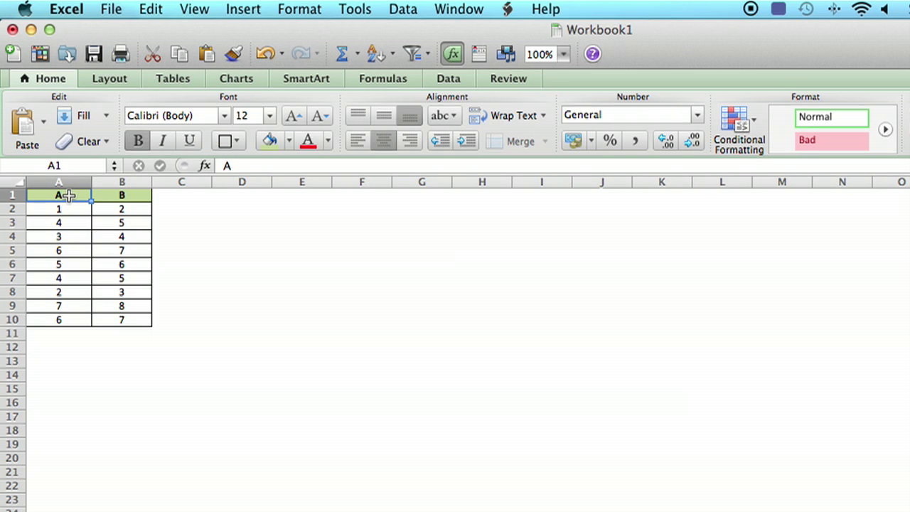
left_click(67, 239)
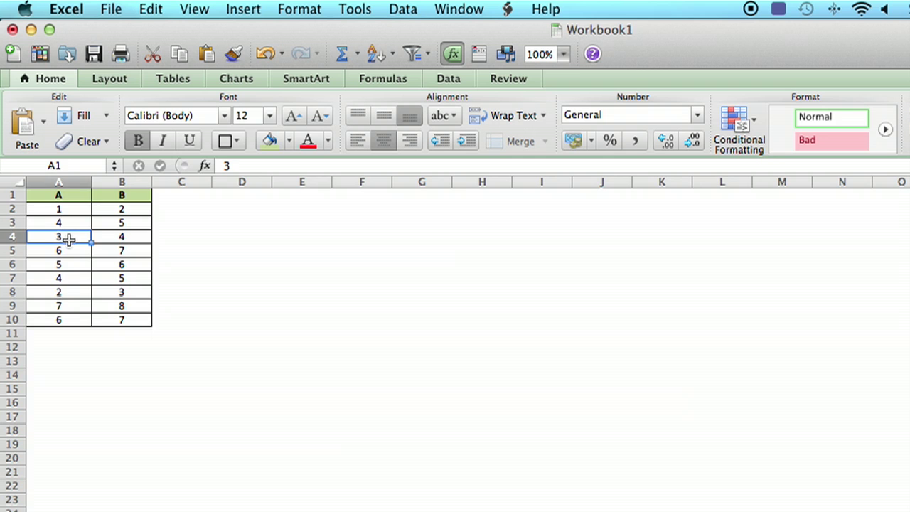
left_click(118, 222)
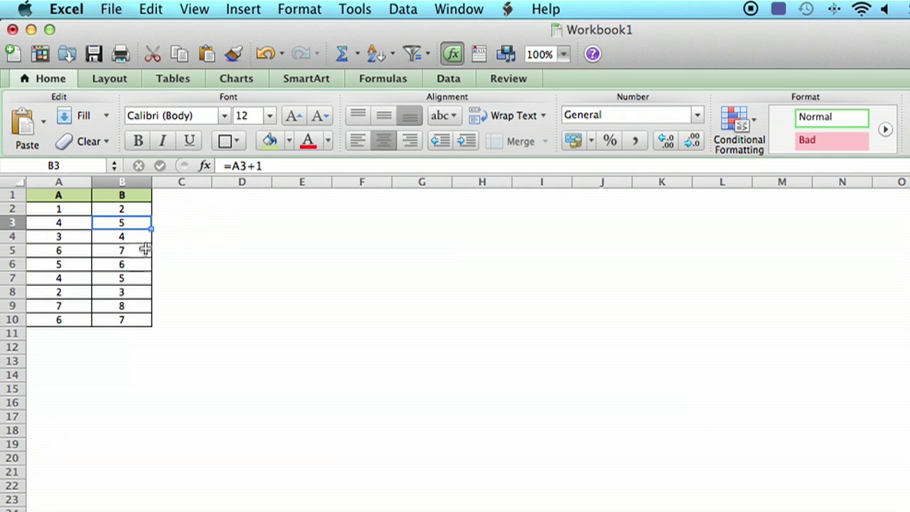
Enter 6 in A3 and verify B3 recalculates to 7, comparing with B6.
left_click(64, 225)
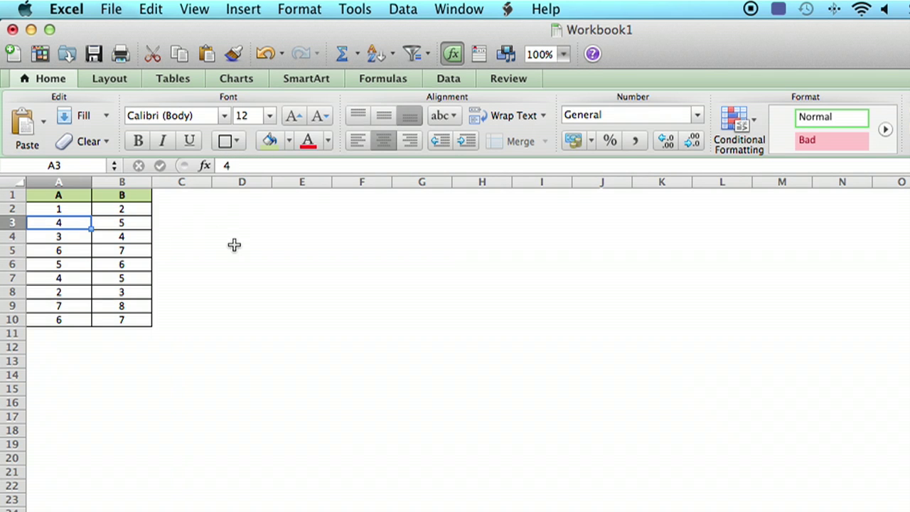
type("6")
key("Return")
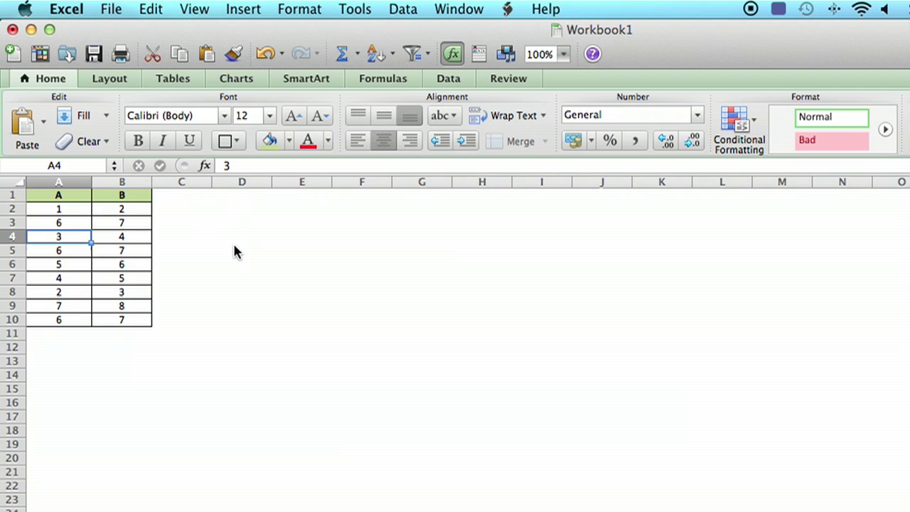
left_click(126, 224)
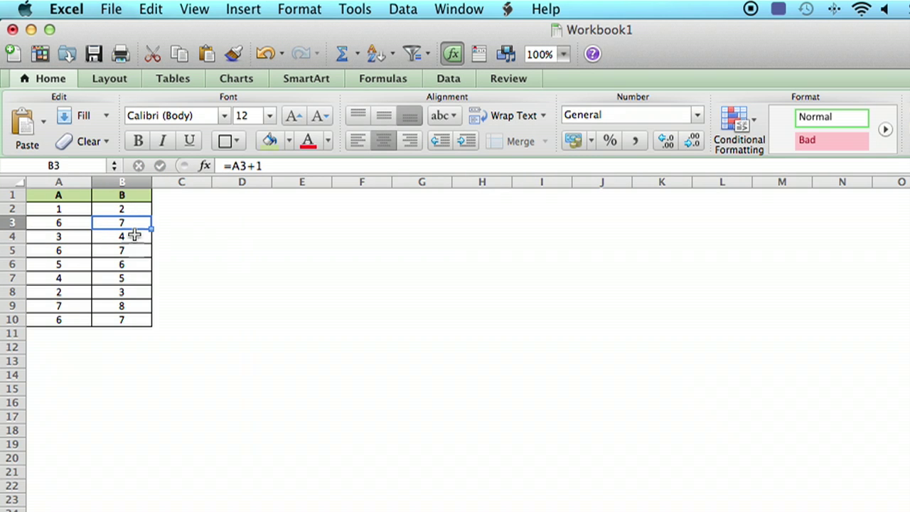
left_click(131, 260)
left_click(195, 223)
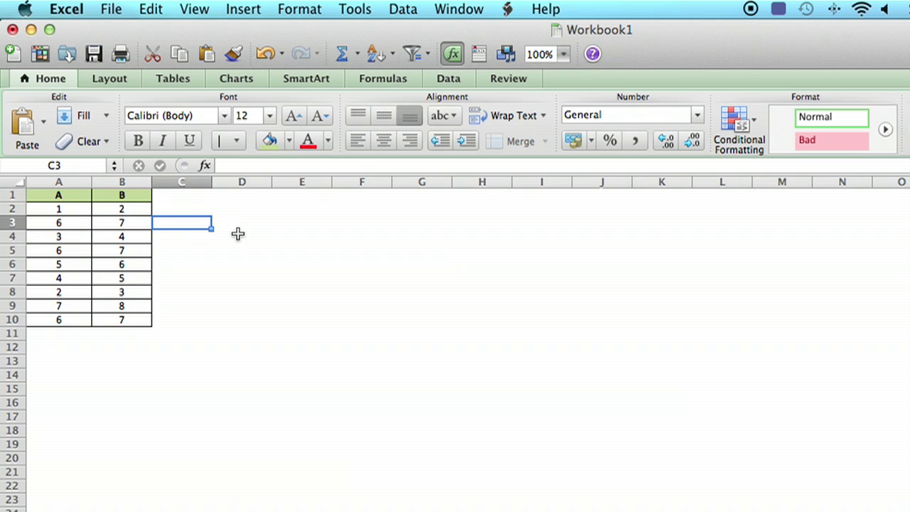
Paste a formatted copy of header 'A' from A1 into E3 via Edit Copy and Paste.
left_click(64, 197)
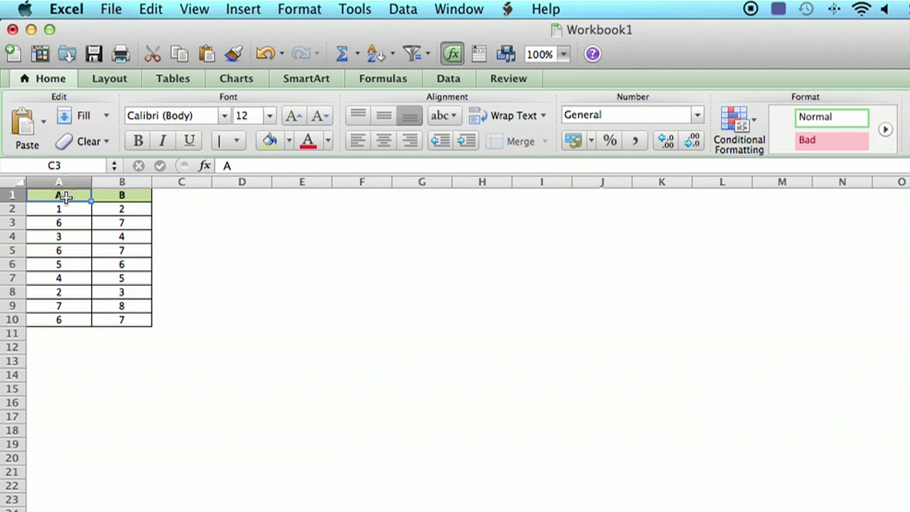
left_click(151, 9)
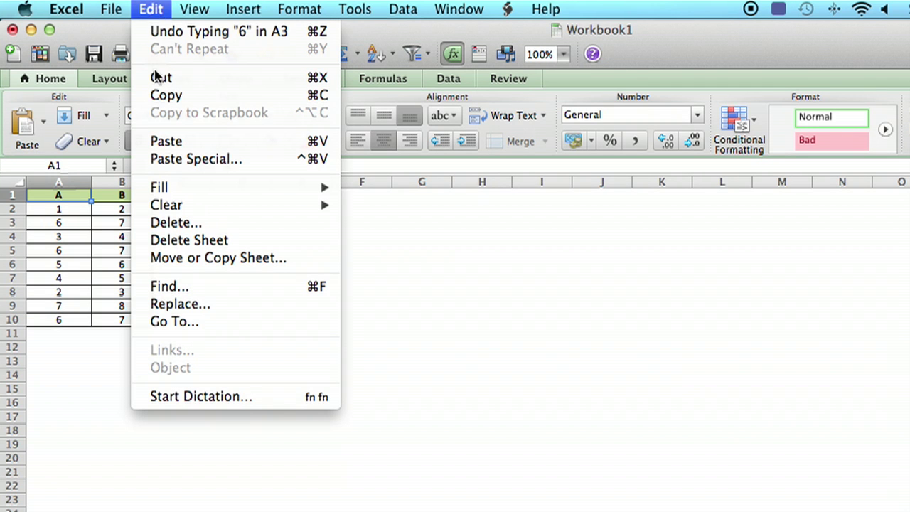
left_click(163, 95)
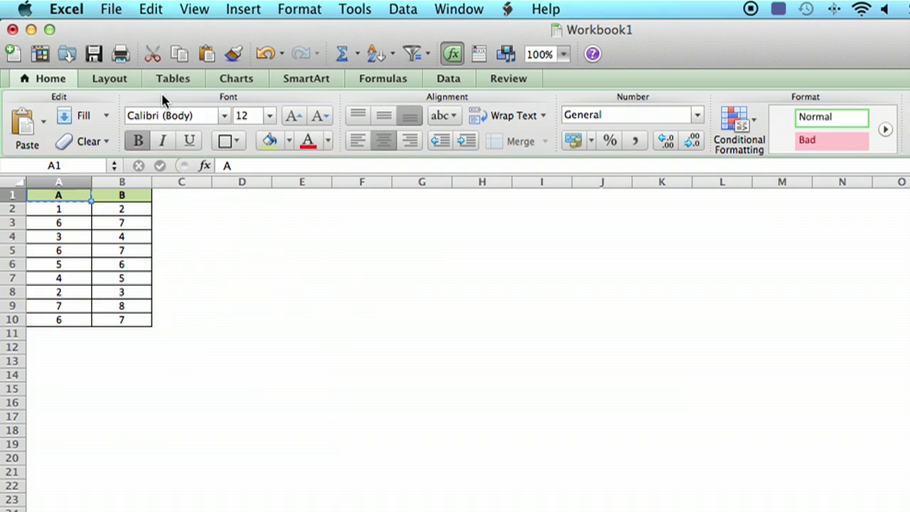
left_click(290, 221)
left_click(146, 9)
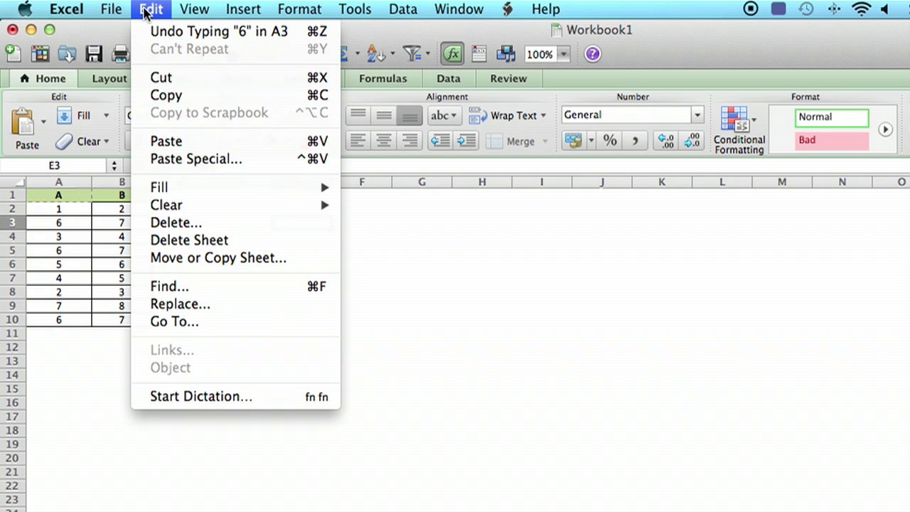
left_click(172, 140)
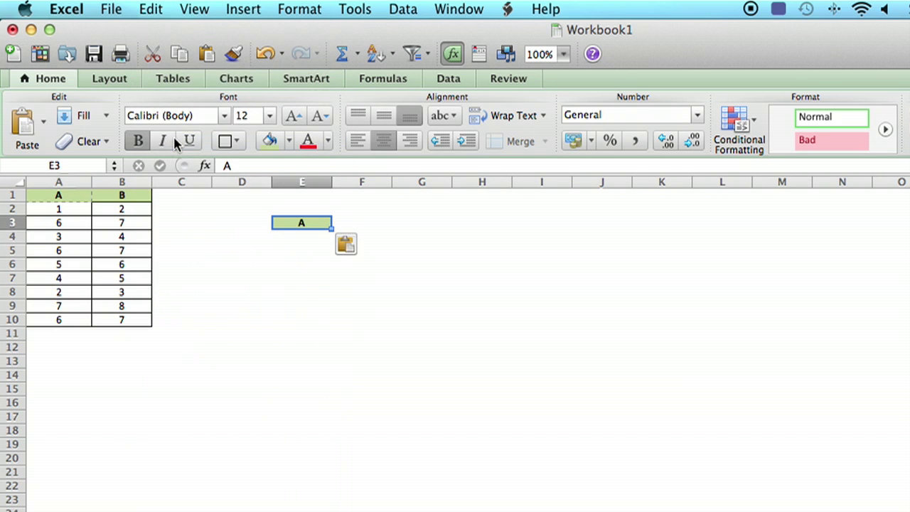
left_click(353, 278)
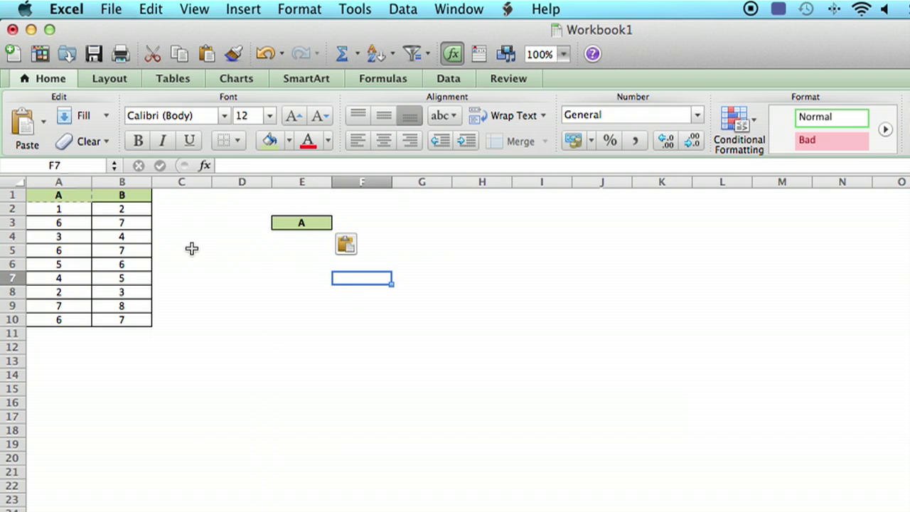
key("Escape")
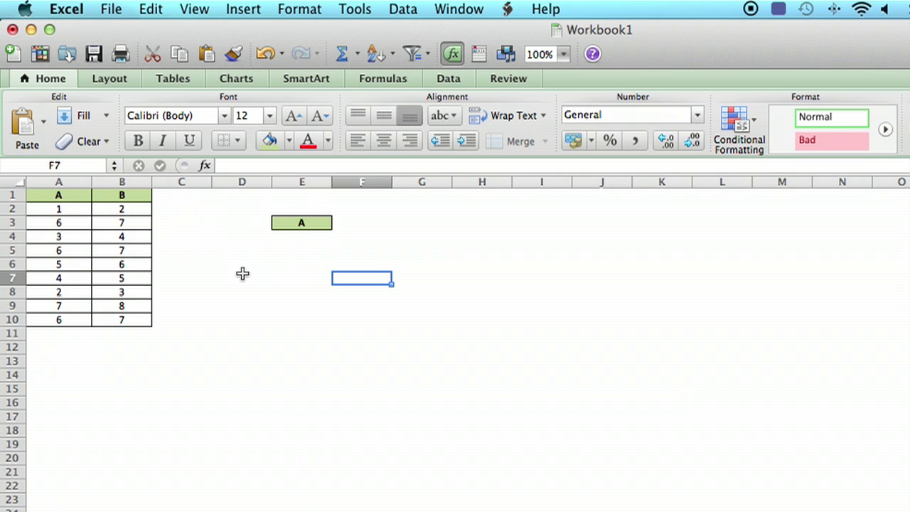
Paste only the value 'A' from A1 into E5 using Paste Special Values.
left_click(59, 194)
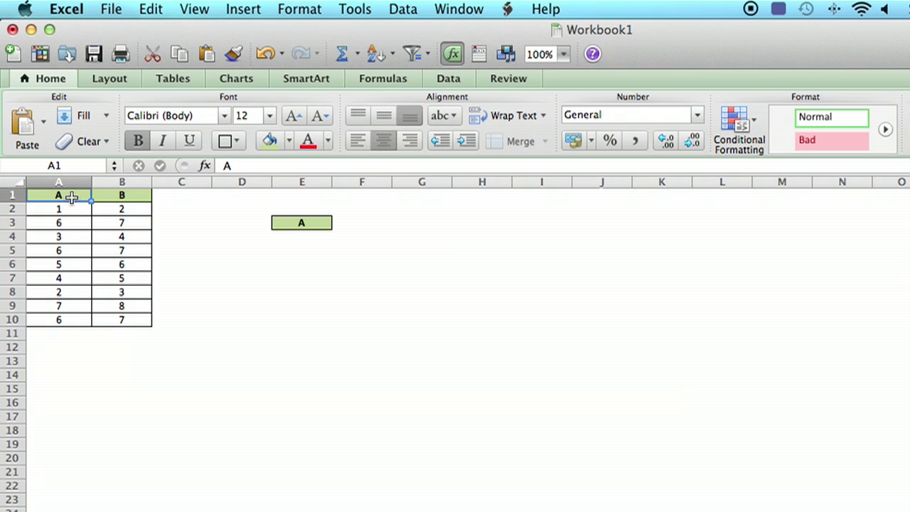
left_click(148, 7)
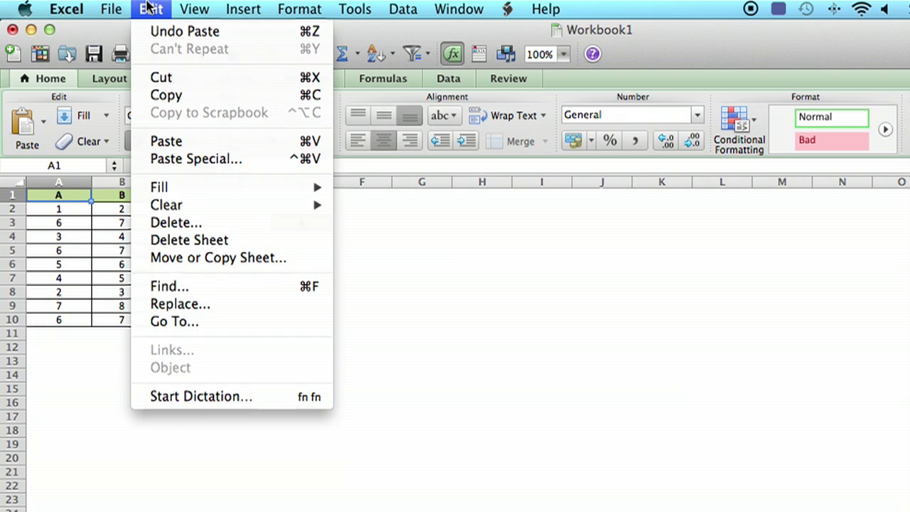
left_click(163, 94)
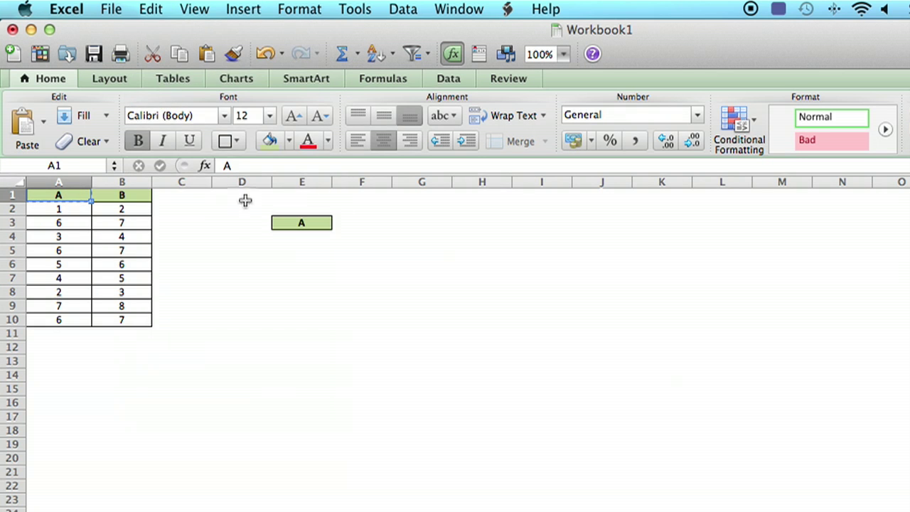
left_click(309, 249)
left_click(151, 8)
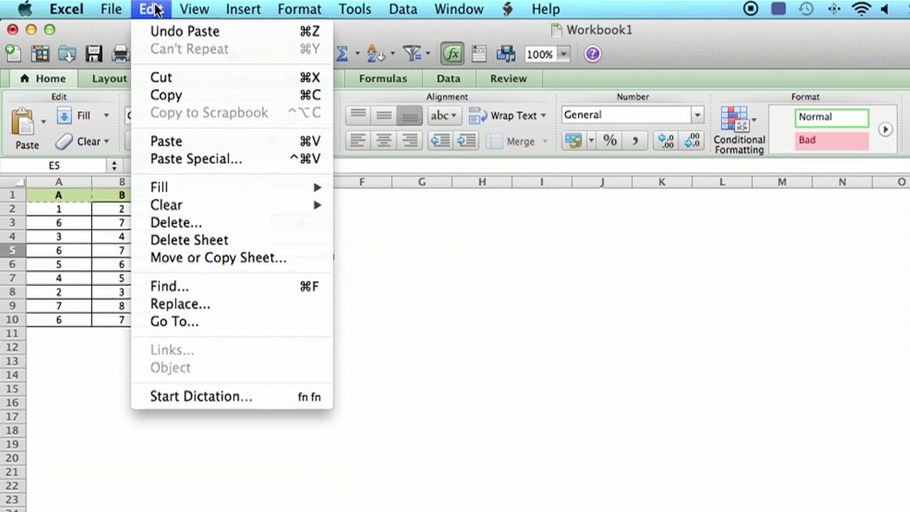
left_click(199, 159)
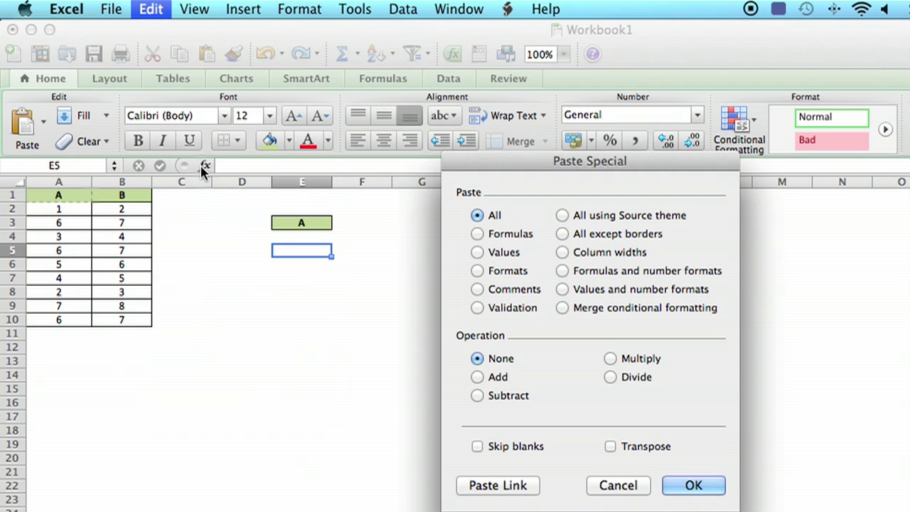
left_click(477, 252)
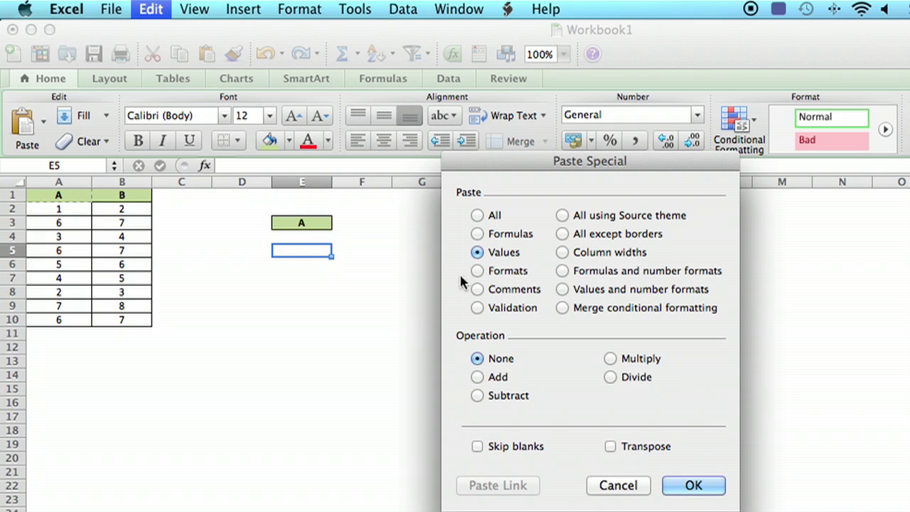
left_click(707, 493)
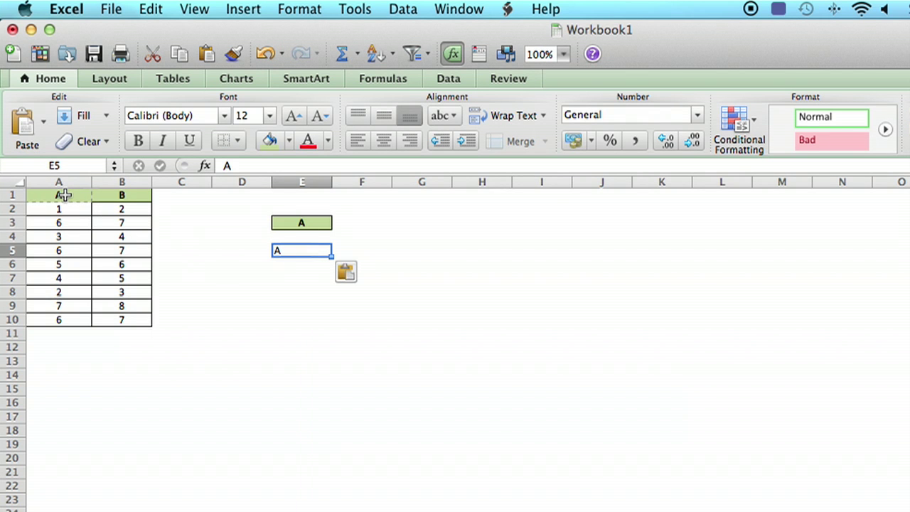
Copy the whole A1:B10 table.
left_click_drag(62, 195, 108, 320)
left_click(152, 8)
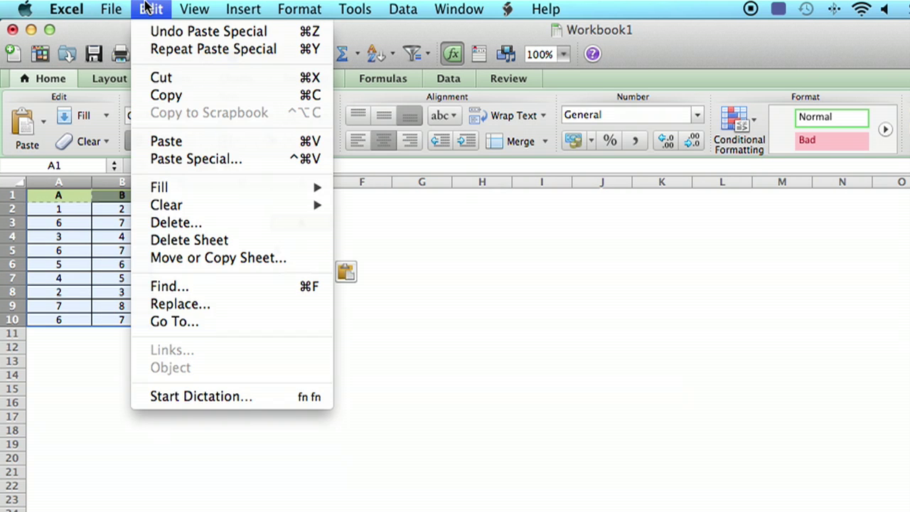
left_click(183, 96)
left_click(421, 195)
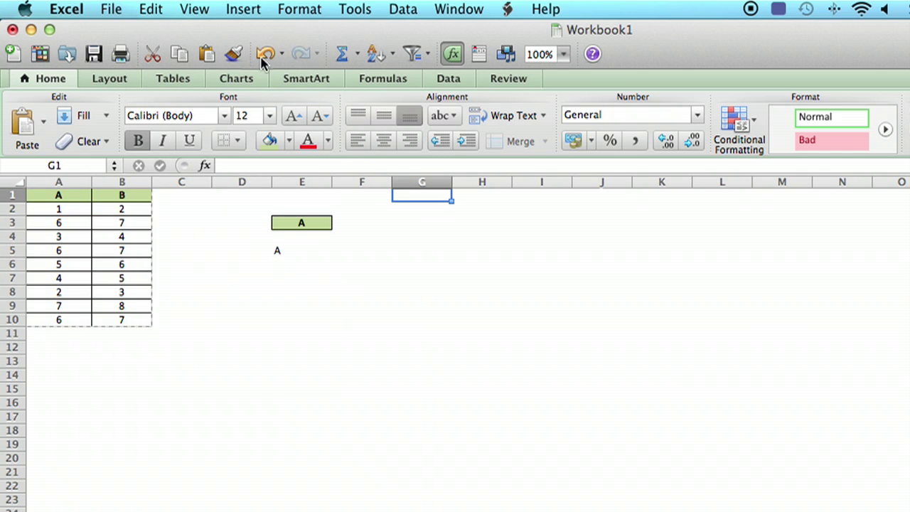
Paste Special the copied table into G1 with All selected.
left_click(150, 10)
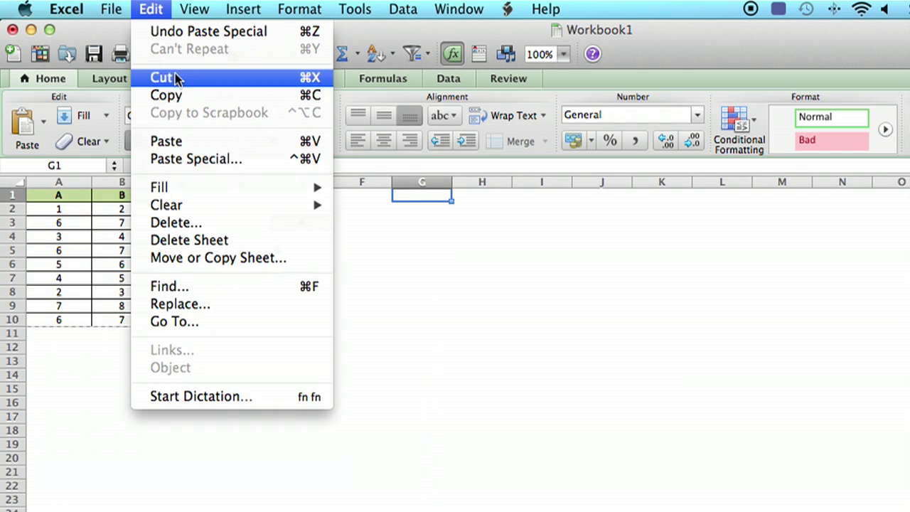
left_click(196, 160)
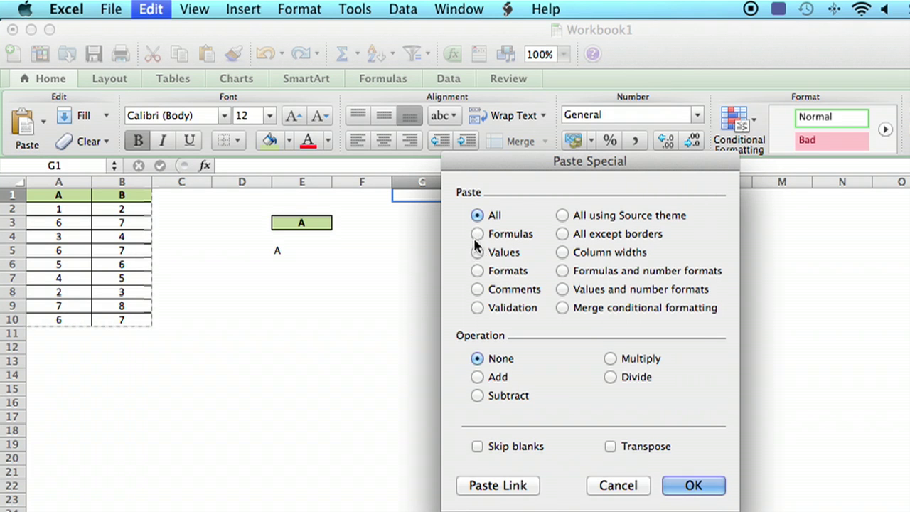
left_click(688, 485)
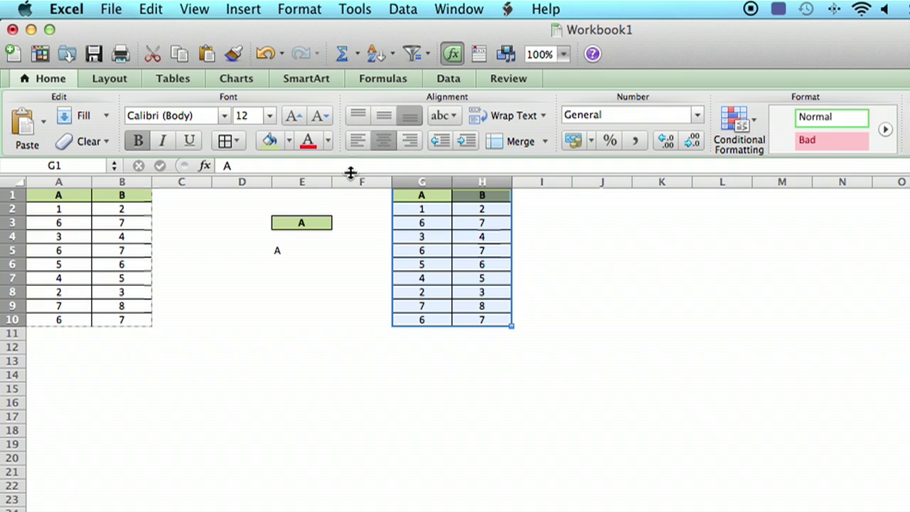
Compare the pasted formulas in H4, H6 and H2 with the original in B2.
left_click(496, 233)
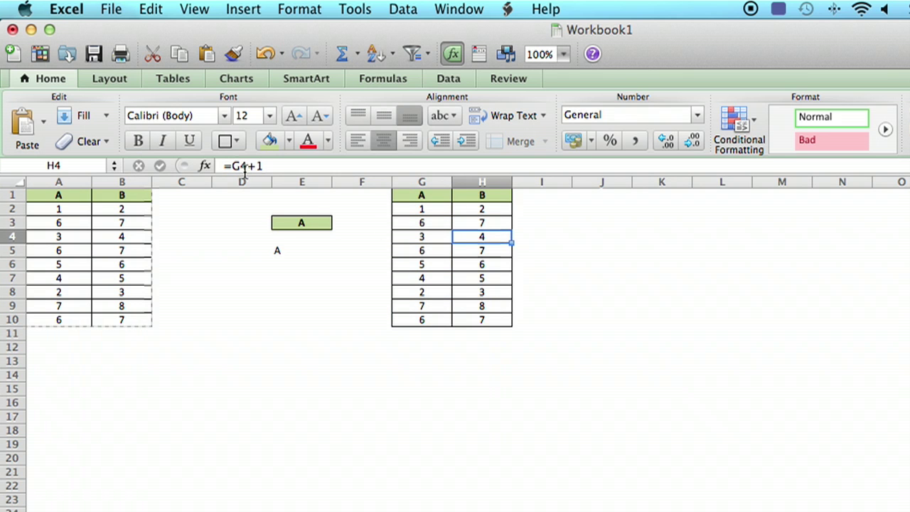
left_click(483, 264)
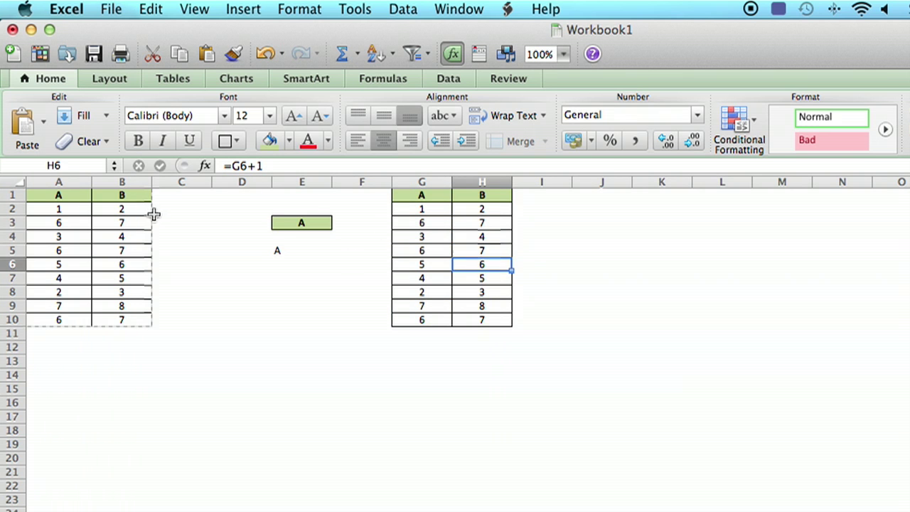
left_click(483, 208)
left_click(116, 211)
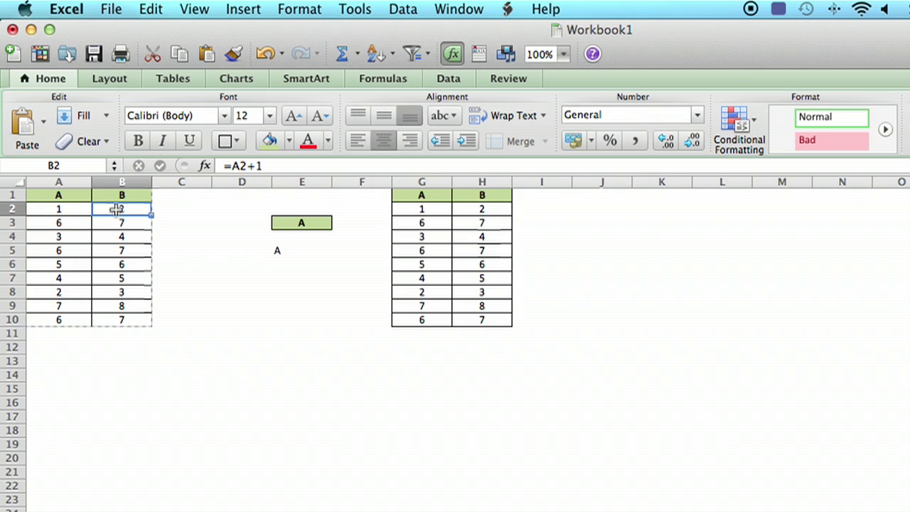
left_click(483, 209)
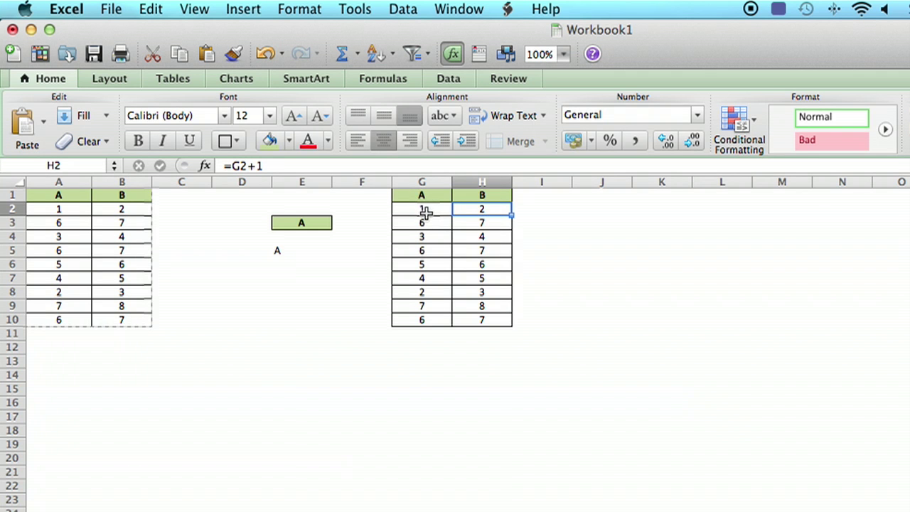
Copy A1:B10 and paste only its values into J1 with Paste Special Values.
left_click(218, 221)
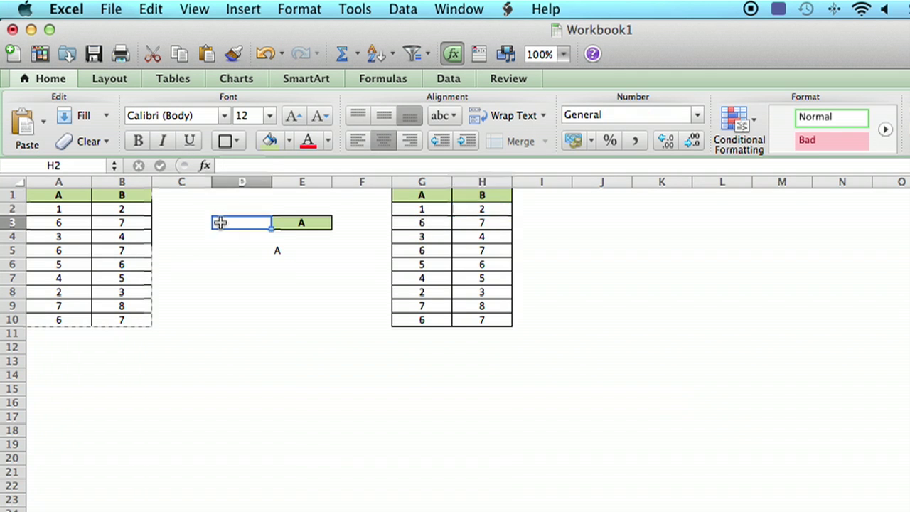
left_click_drag(61, 195, 128, 320)
left_click(150, 10)
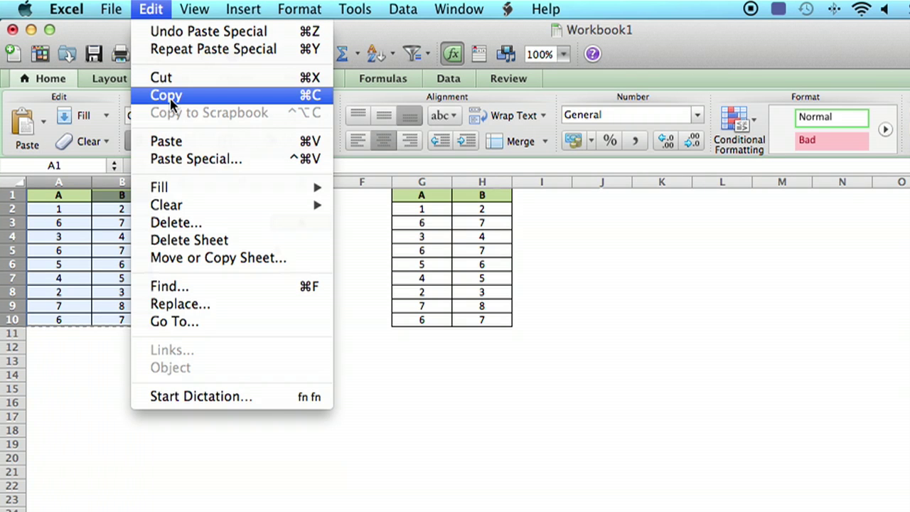
left_click(164, 93)
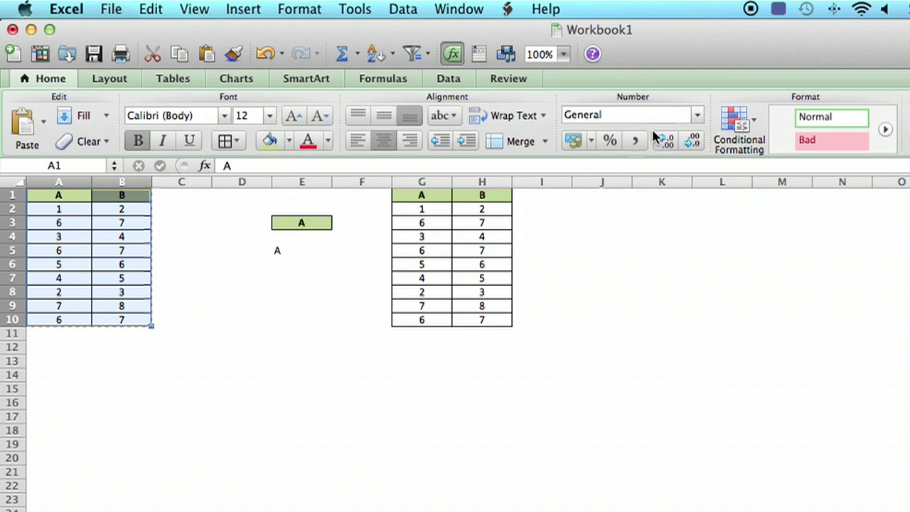
left_click(608, 200)
left_click(151, 9)
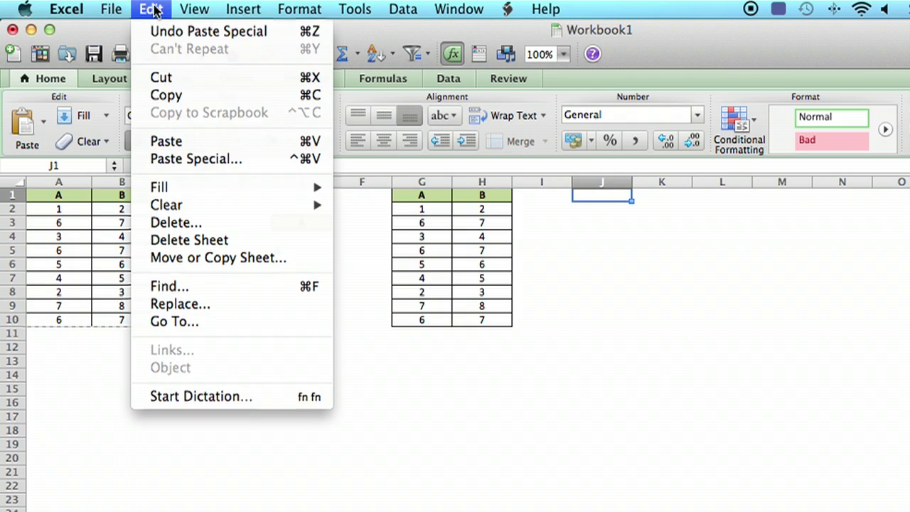
left_click(212, 161)
left_click(478, 252)
left_click(694, 485)
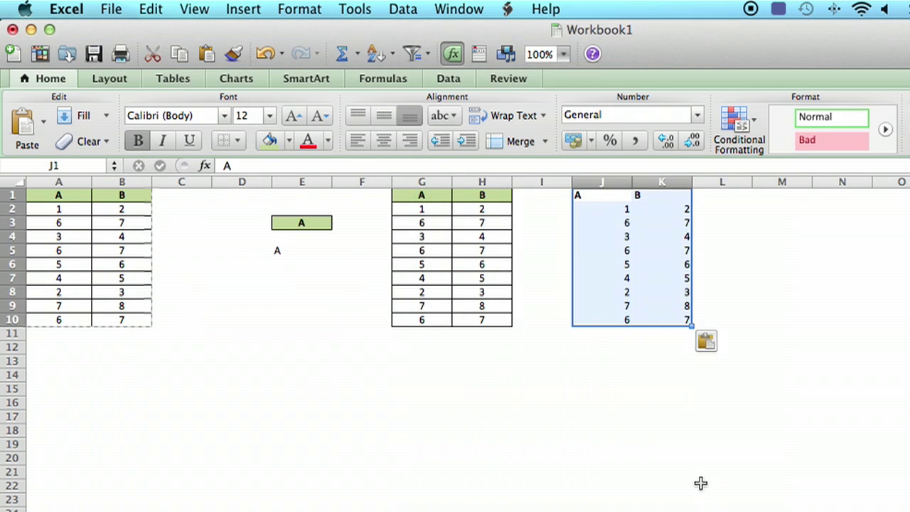
left_click(605, 430)
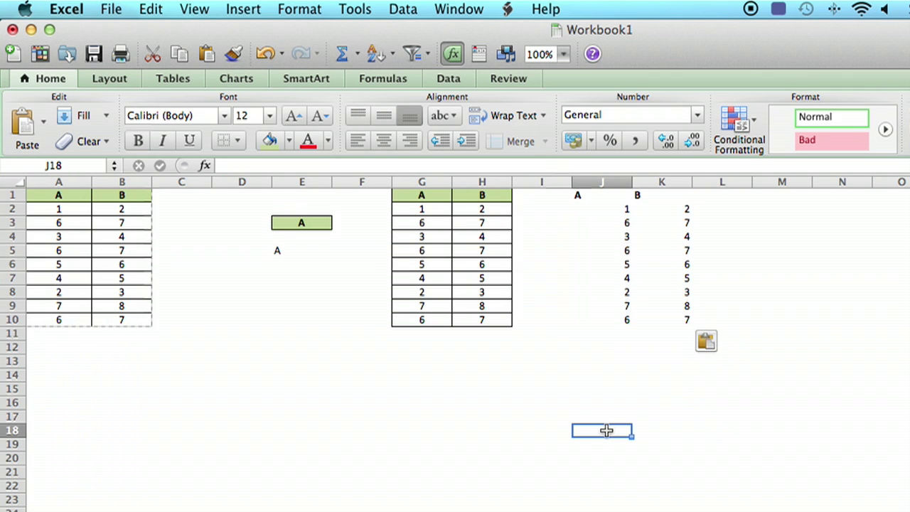
Enter 2, 4, 5 and 6 into J2 through J5 of the values-only copy.
left_click(610, 209)
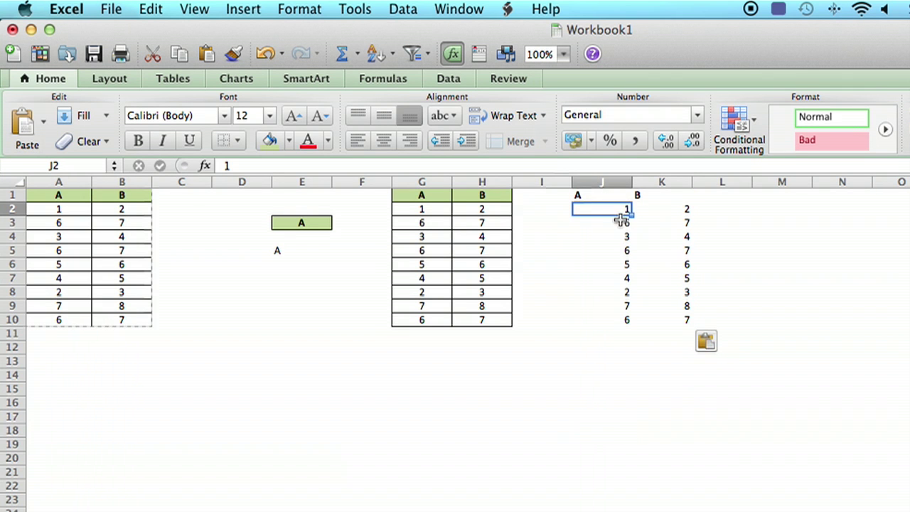
left_click(683, 209)
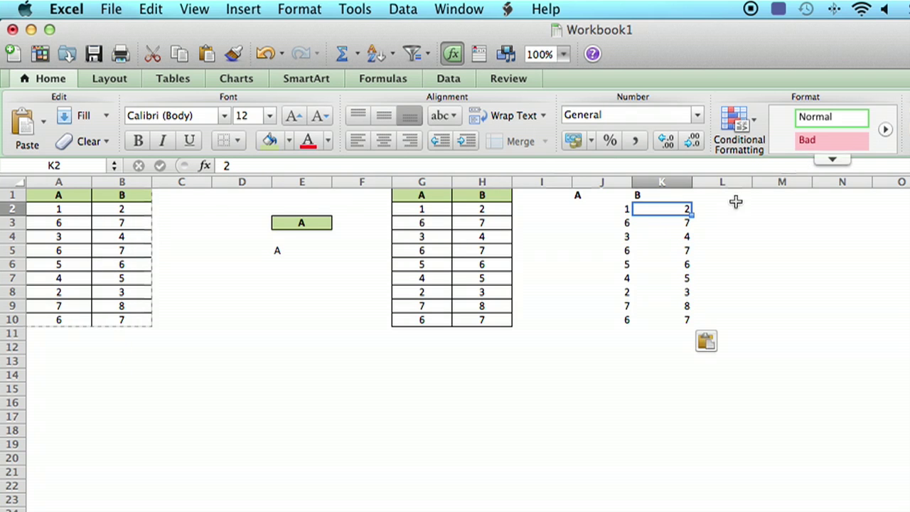
left_click(623, 209)
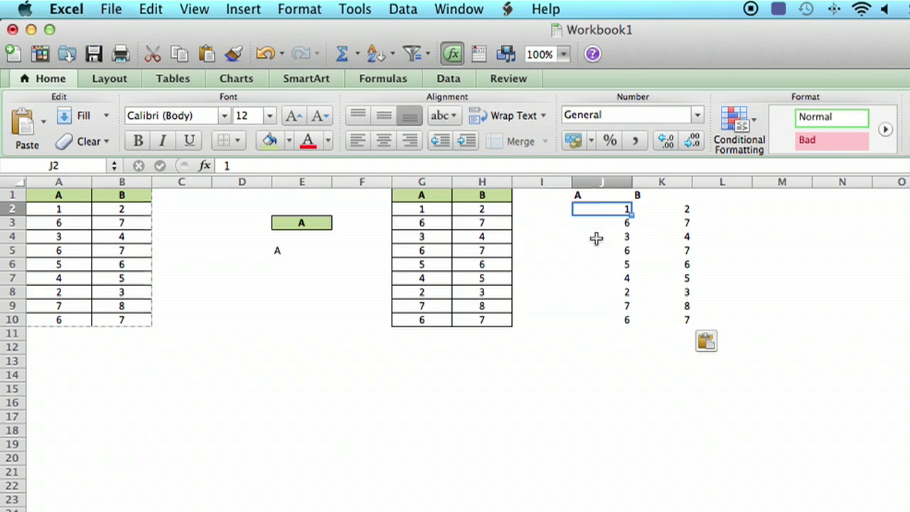
type("2")
key("Return")
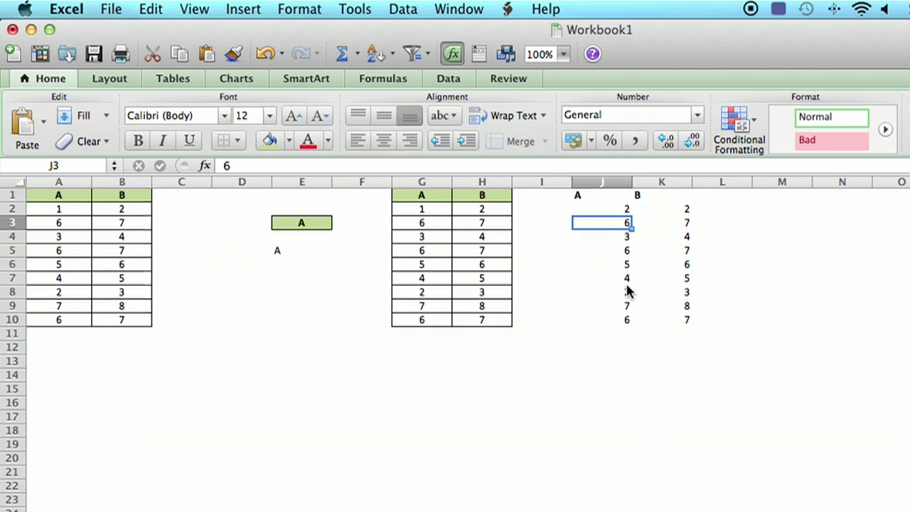
type("4")
key("Return")
type("5")
key("Return")
type("6")
key("Return")
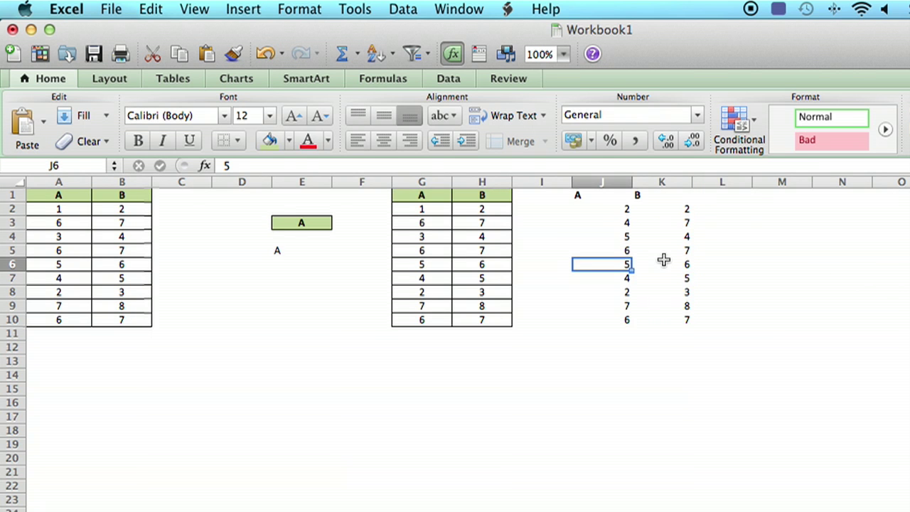
left_click_drag(421, 195, 475, 318)
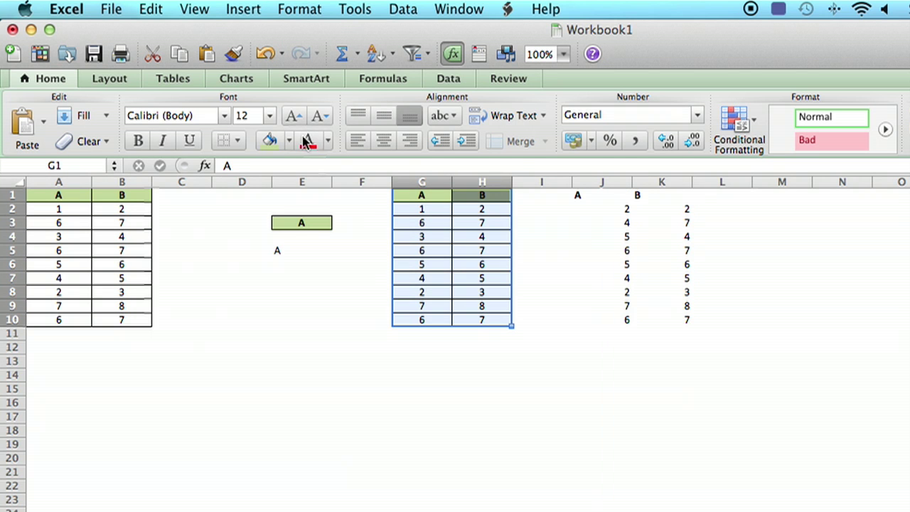
Copy G1:H10 and paste only its formats onto J1:K10 with Paste Special Formats.
left_click(152, 8)
left_click(173, 95)
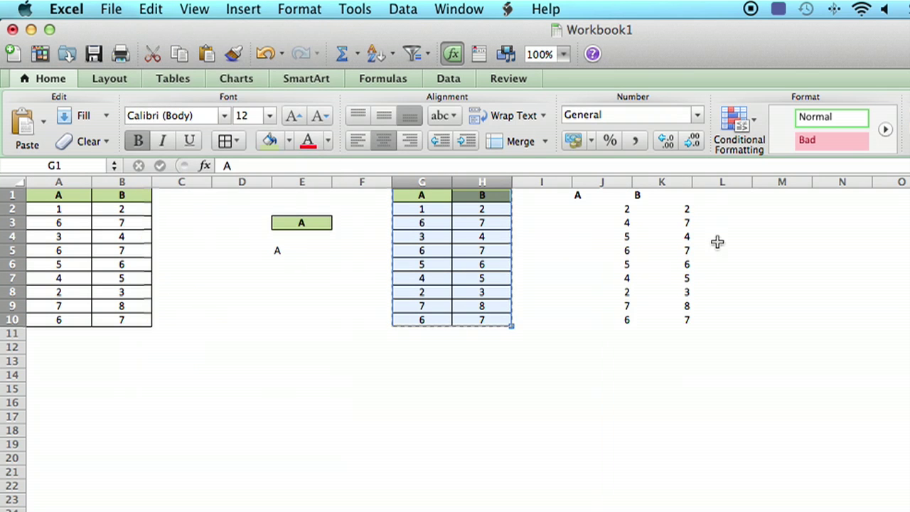
left_click(584, 197)
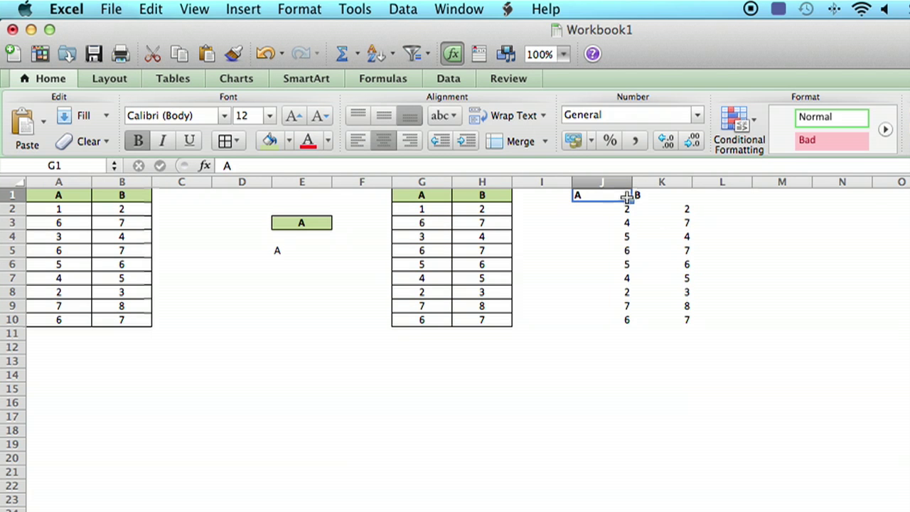
left_click_drag(627, 200, 669, 319)
left_click(151, 9)
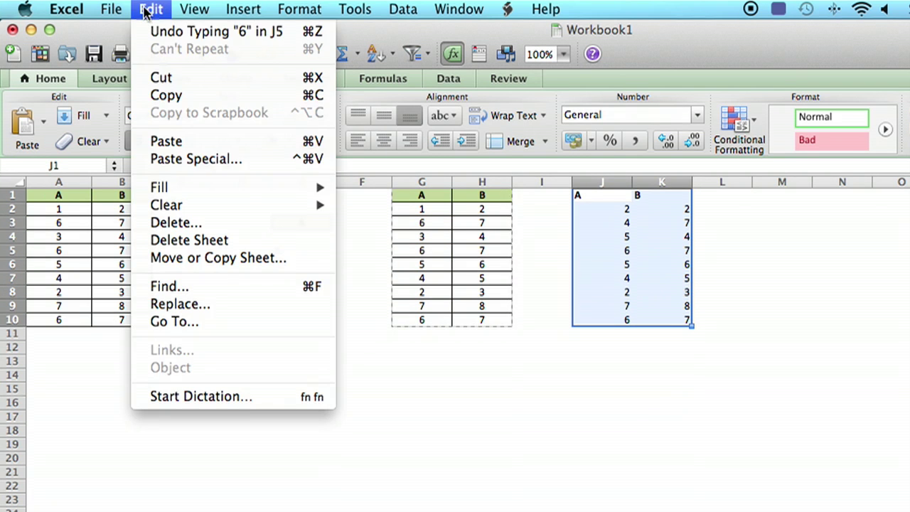
left_click(186, 159)
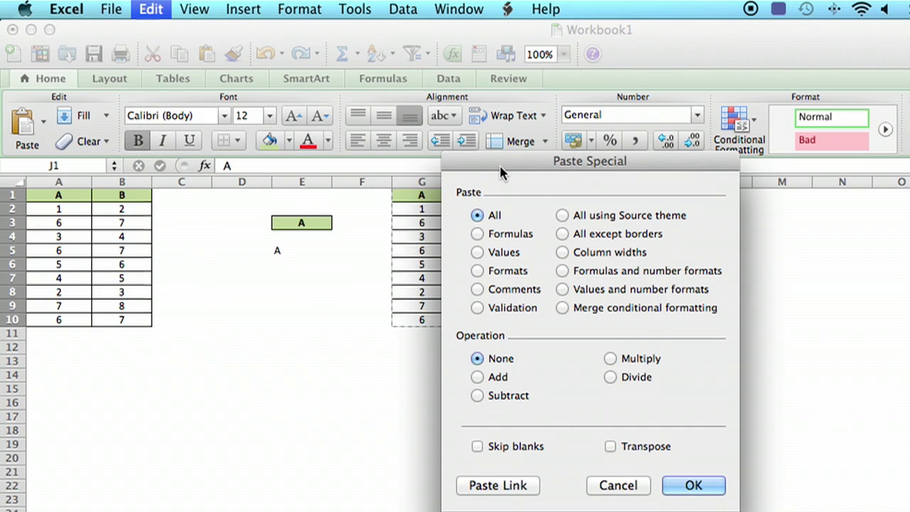
left_click_drag(501, 173, 117, 183)
left_click(99, 280)
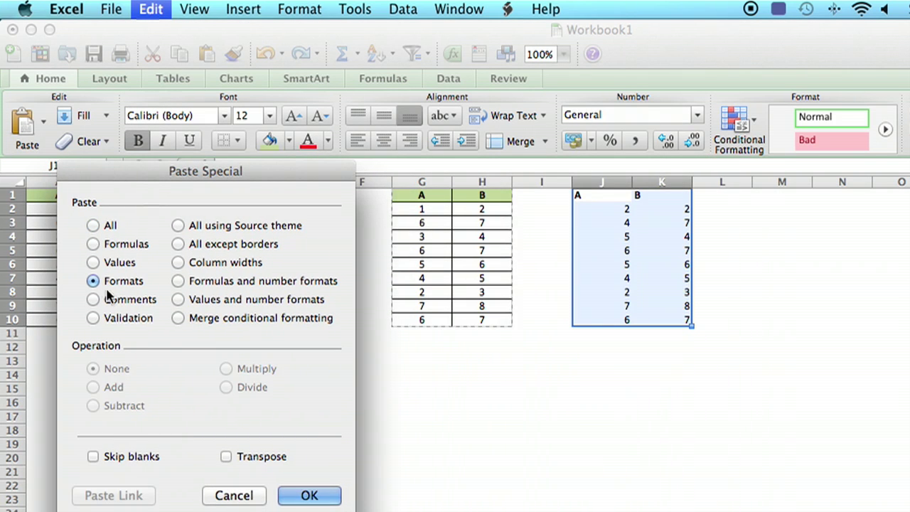
left_click(310, 495)
left_click(546, 442)
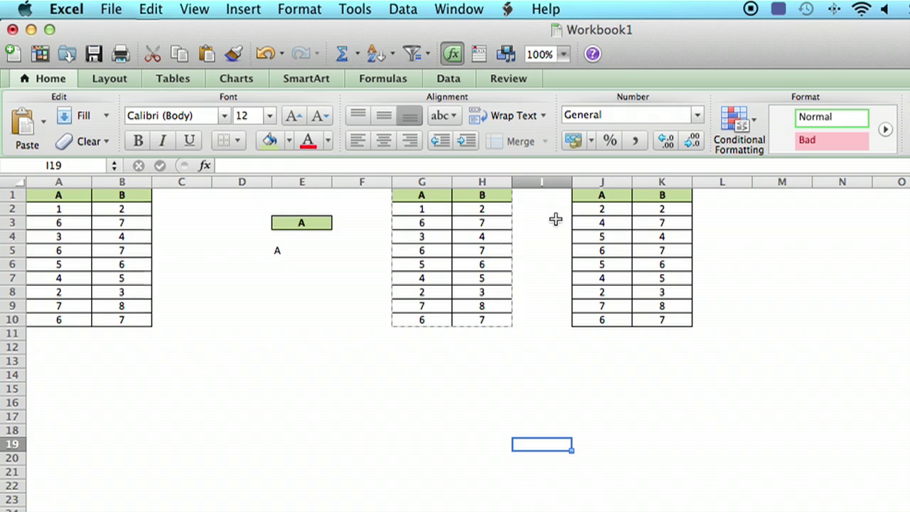
left_click_drag(600, 209, 595, 260)
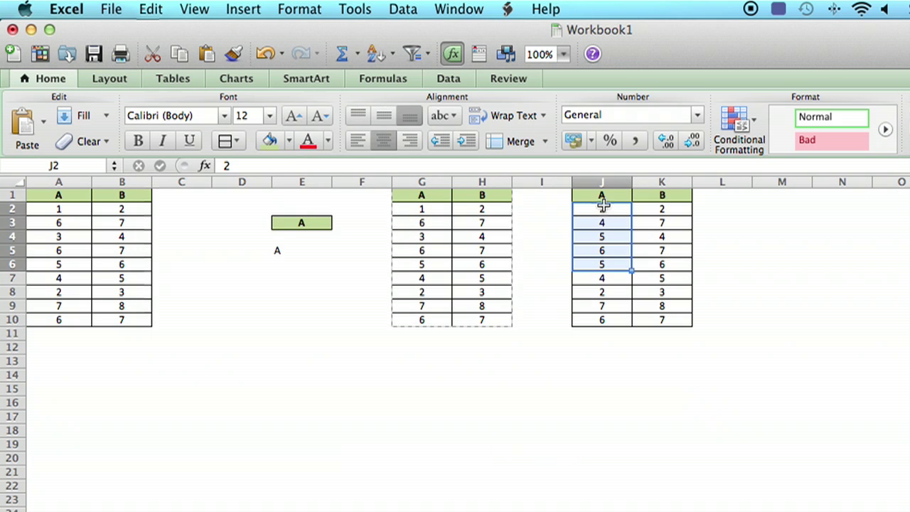
left_click(574, 387)
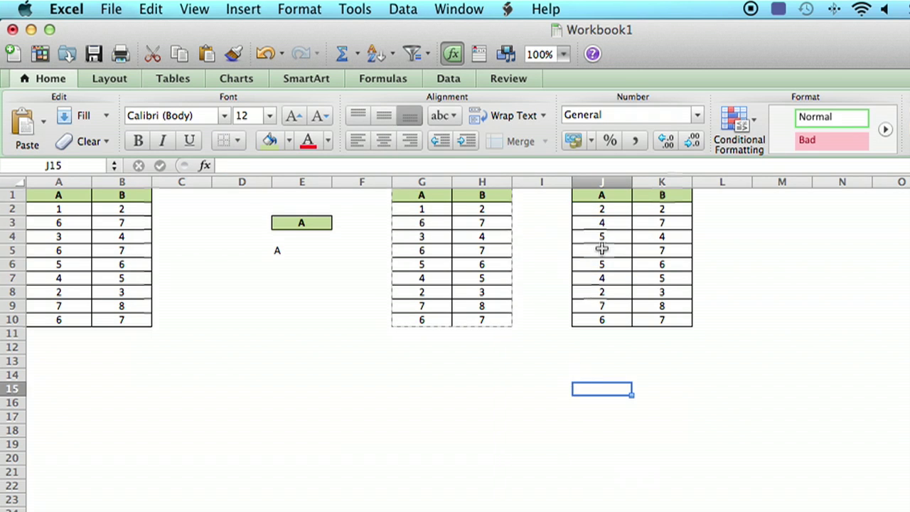